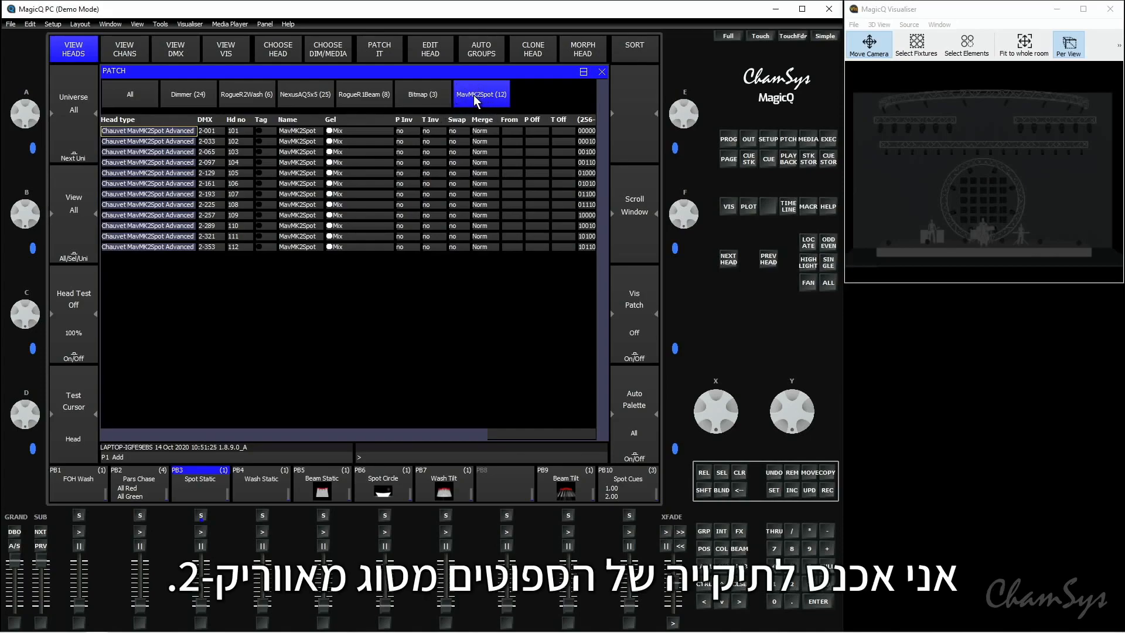
# Step: For head 112 in the MavMK2Spot group, choose the Chauvet Maverick MK2 Wash in Basic mode as the replacement head type
pyautogui.click(168, 246)
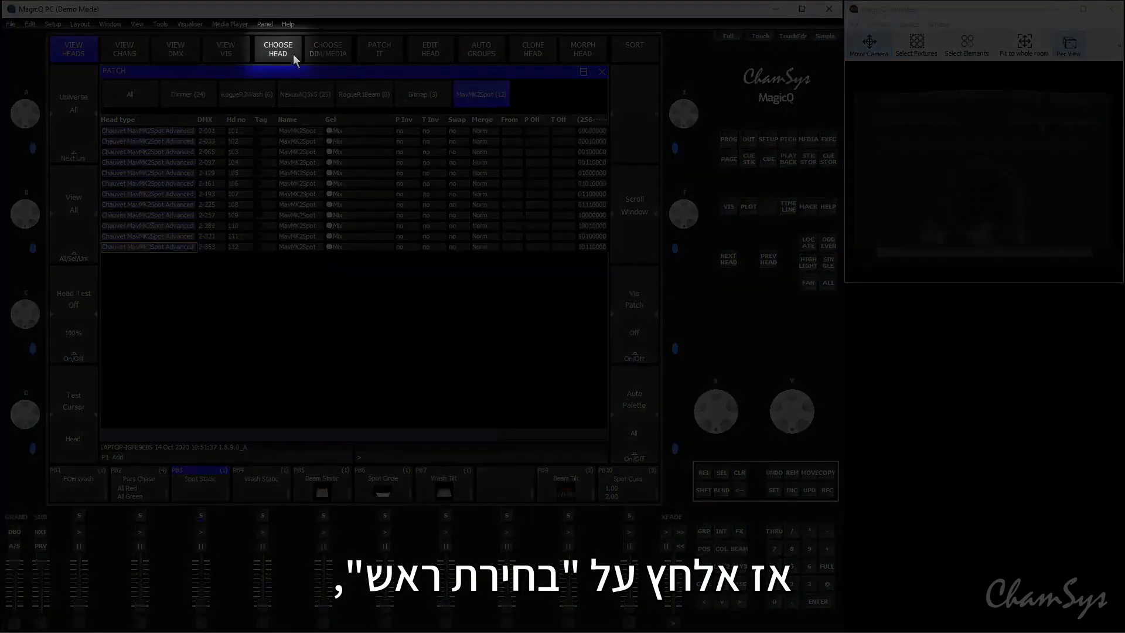
pyautogui.click(287, 52)
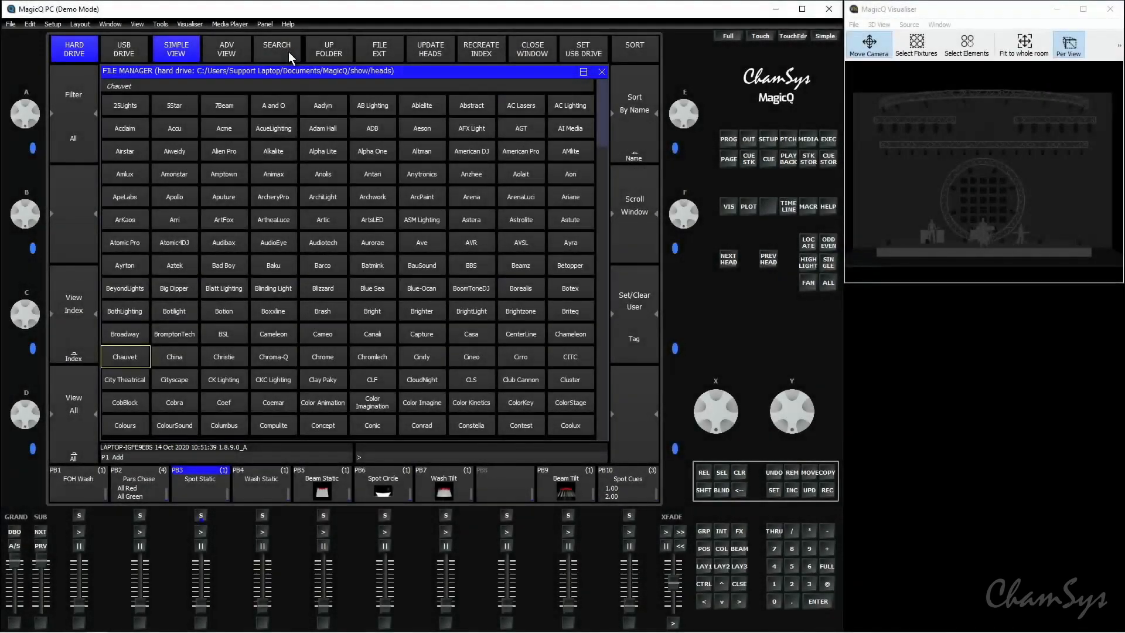
pyautogui.click(143, 358)
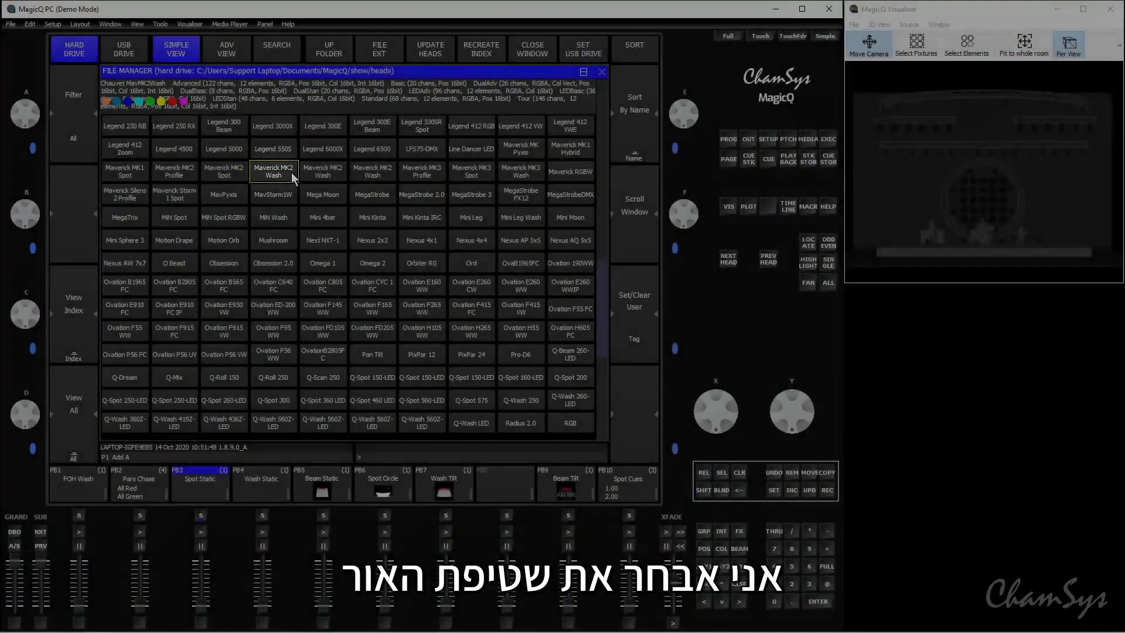
pyautogui.click(292, 173)
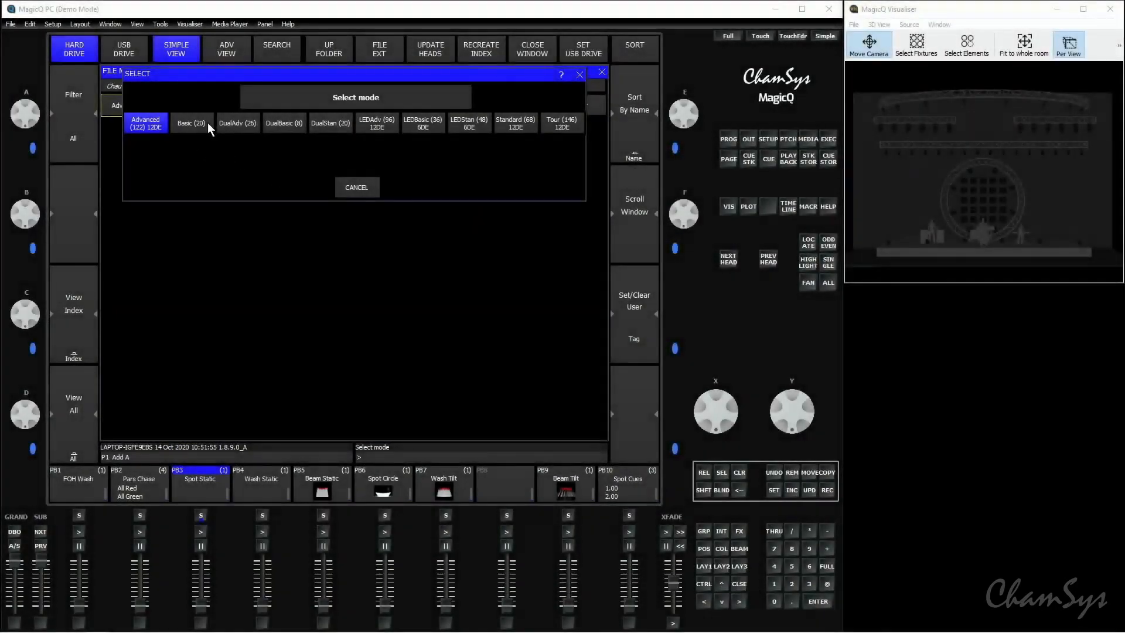
pyautogui.click(208, 124)
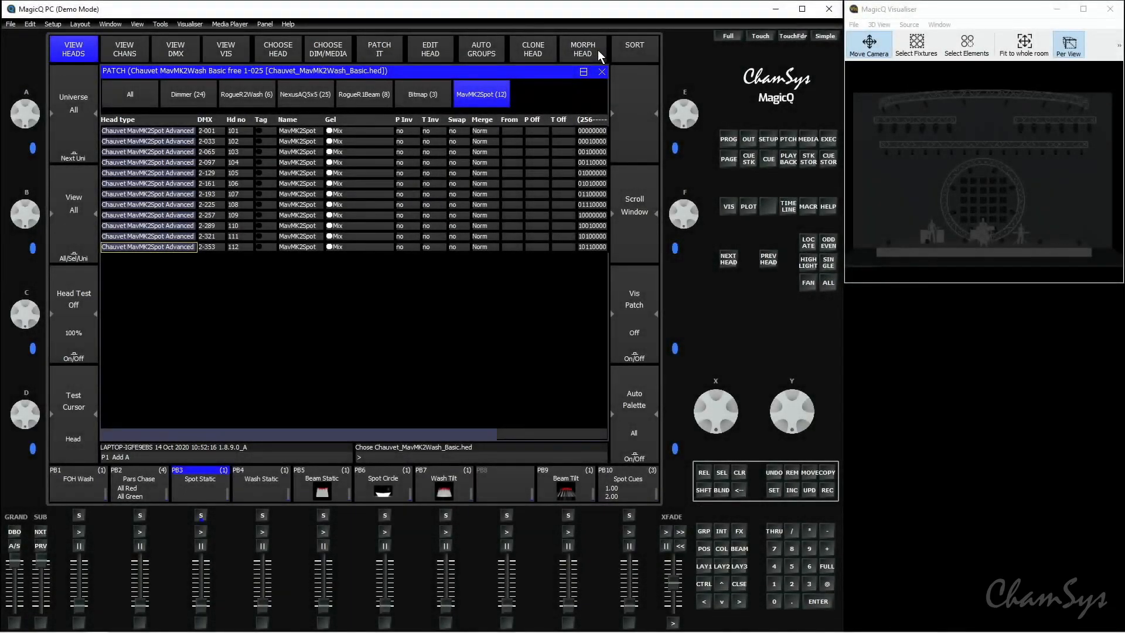
# Step: Morph head 112 into the chosen MavMK2Wash Basic and test it in the MavMK2Wash group with the Spot Static playback
pyautogui.click(598, 51)
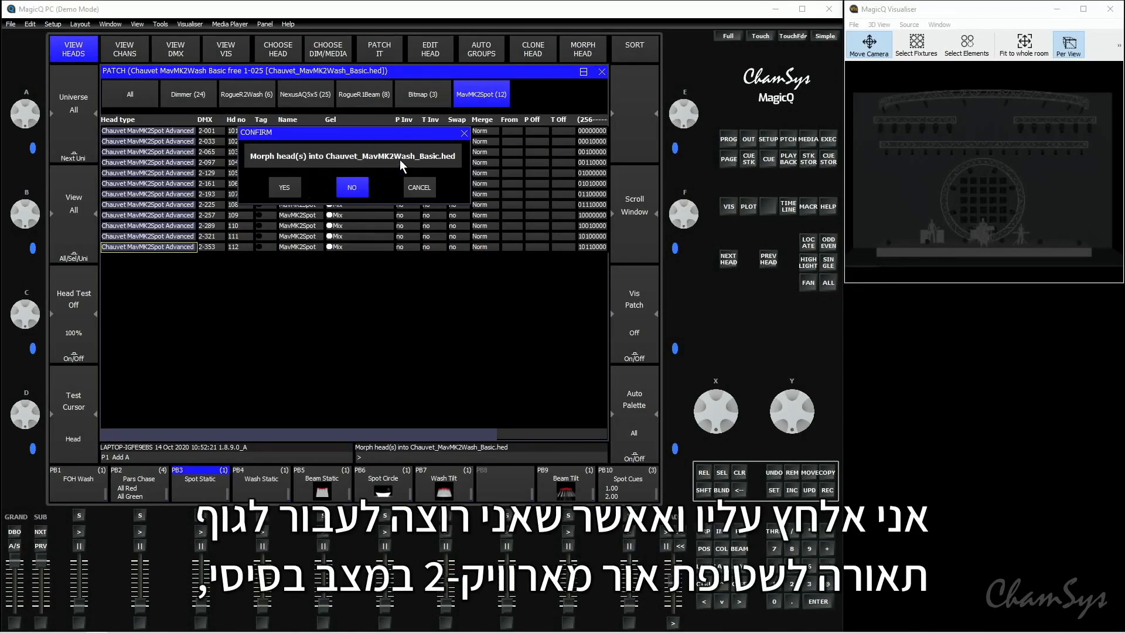
pyautogui.click(285, 187)
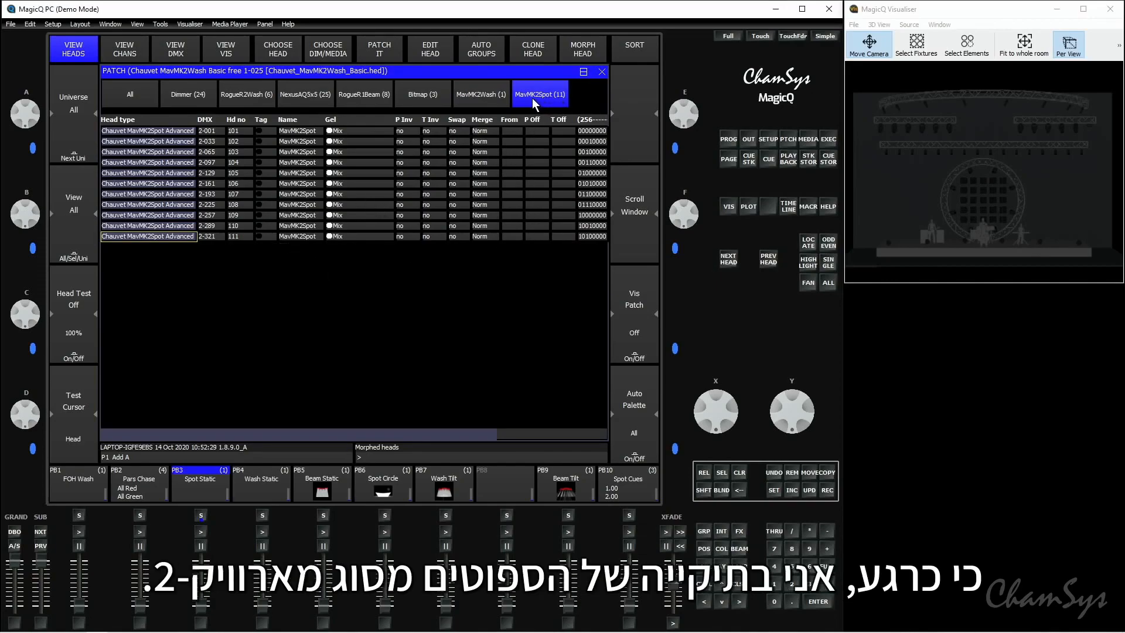
pyautogui.click(476, 100)
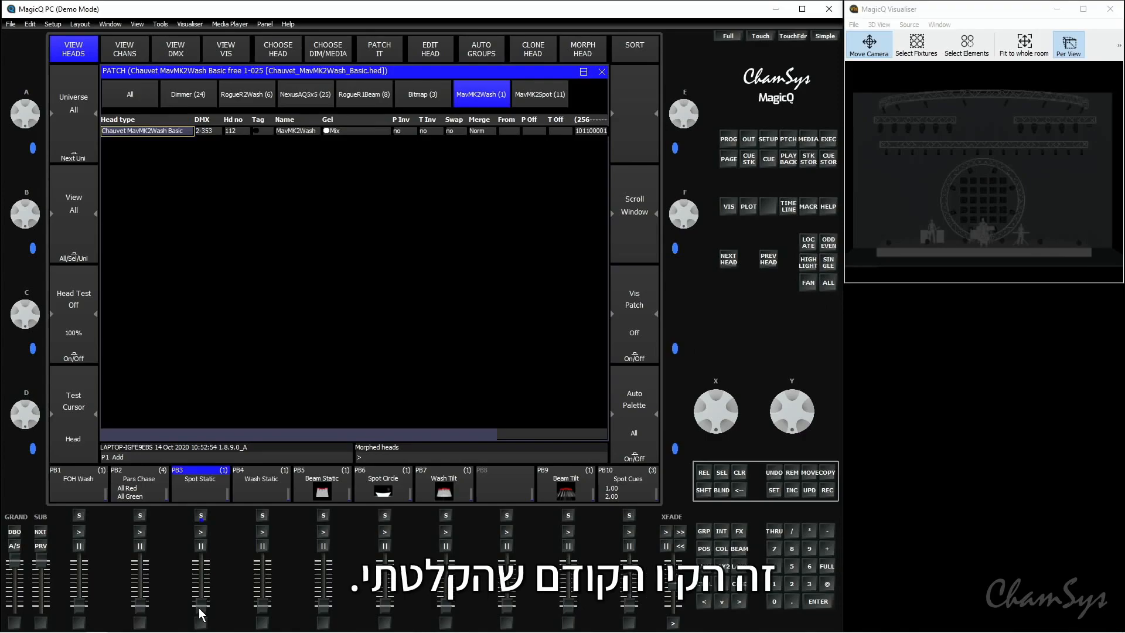
pyautogui.moveTo(199, 613); pyautogui.dragTo(201, 539)
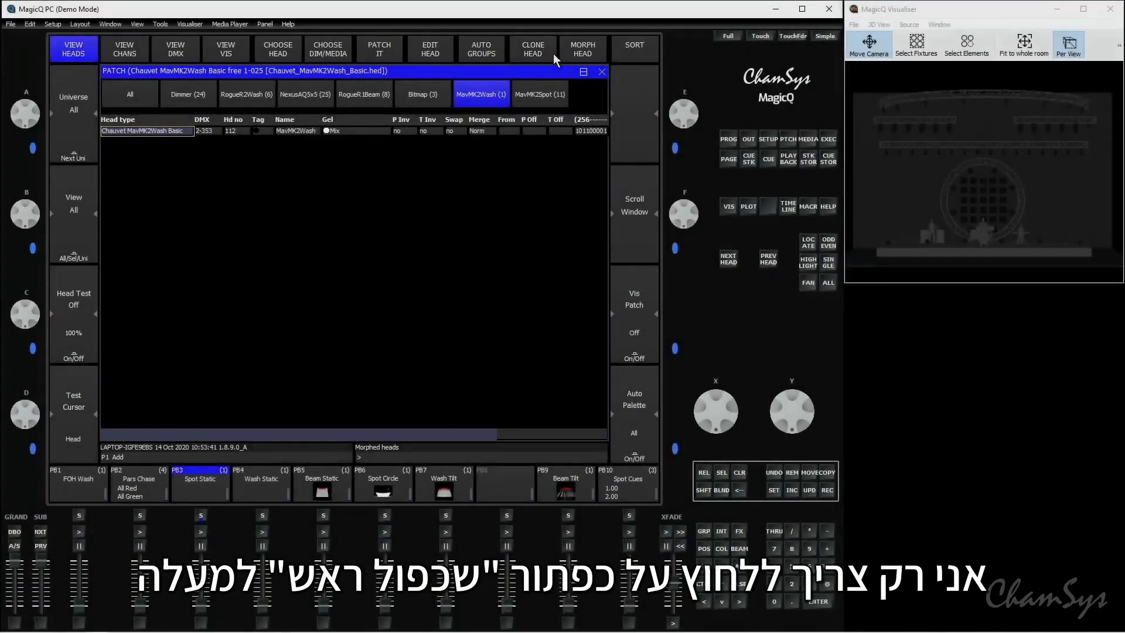
# Step: Clone the MavMK2Wash head with its palettes and cues, and test the copy with the Spot Static playback
pyautogui.click(553, 54)
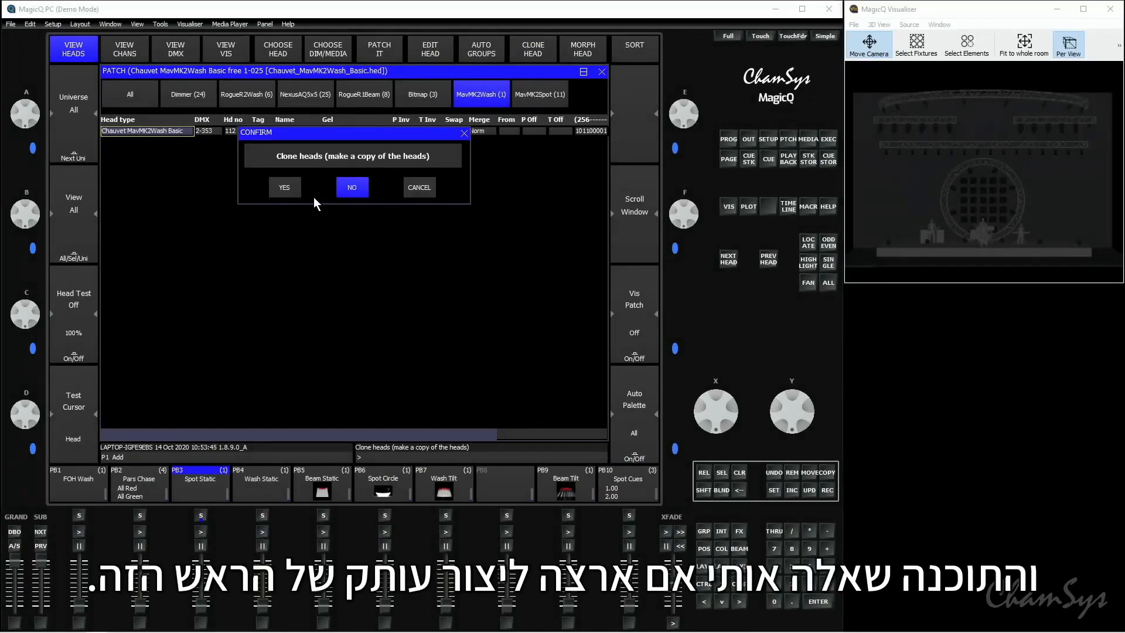
pyautogui.click(297, 188)
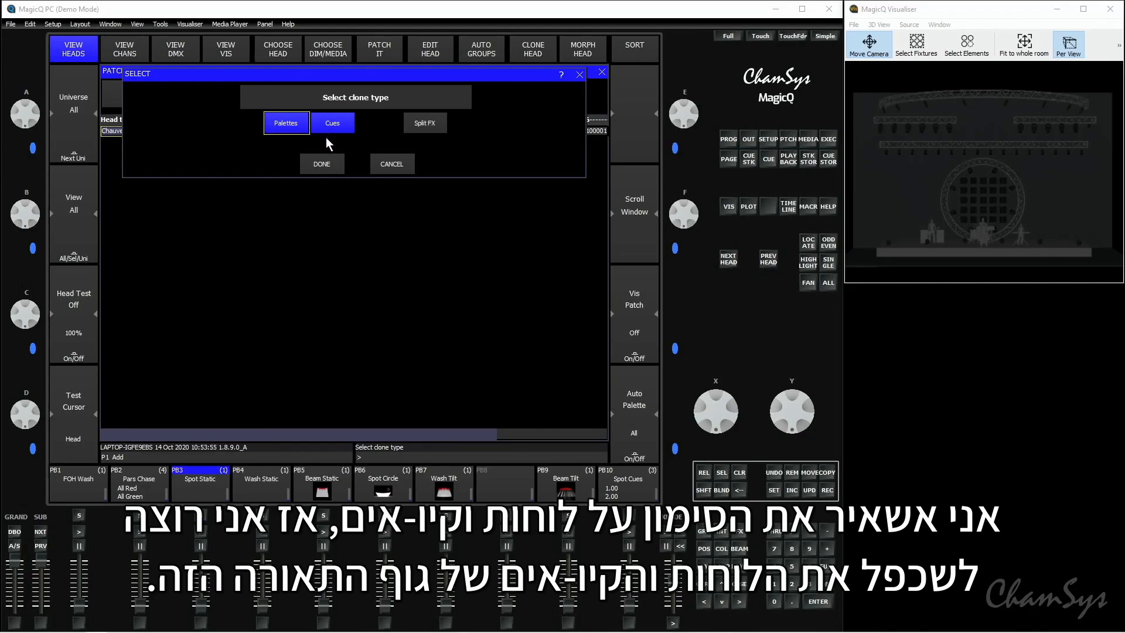
pyautogui.click(337, 169)
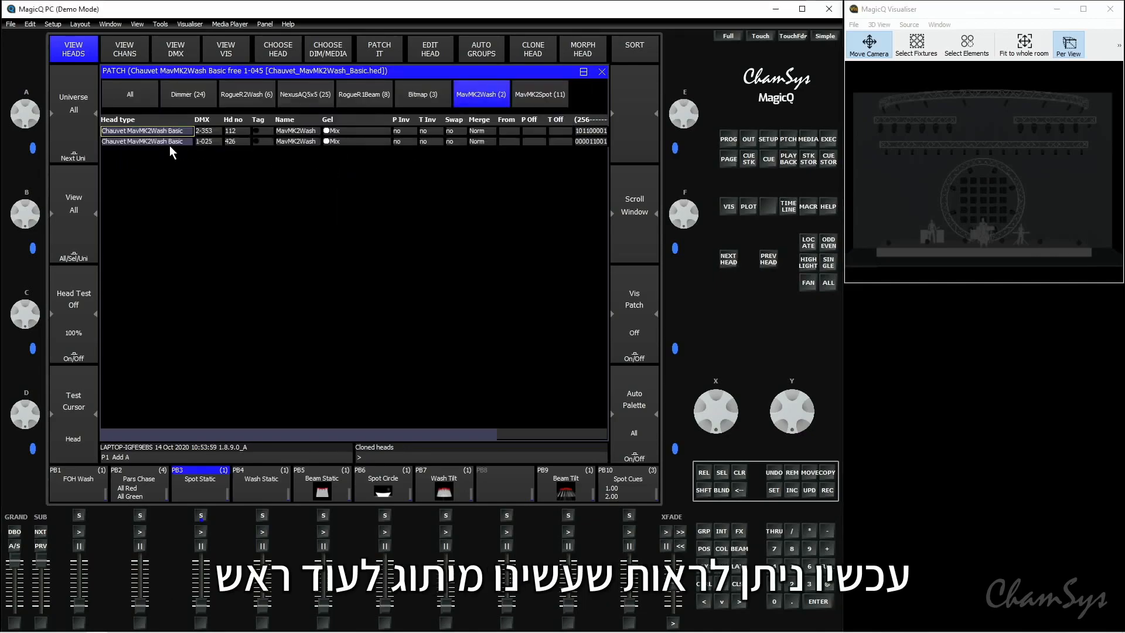
pyautogui.click(216, 142)
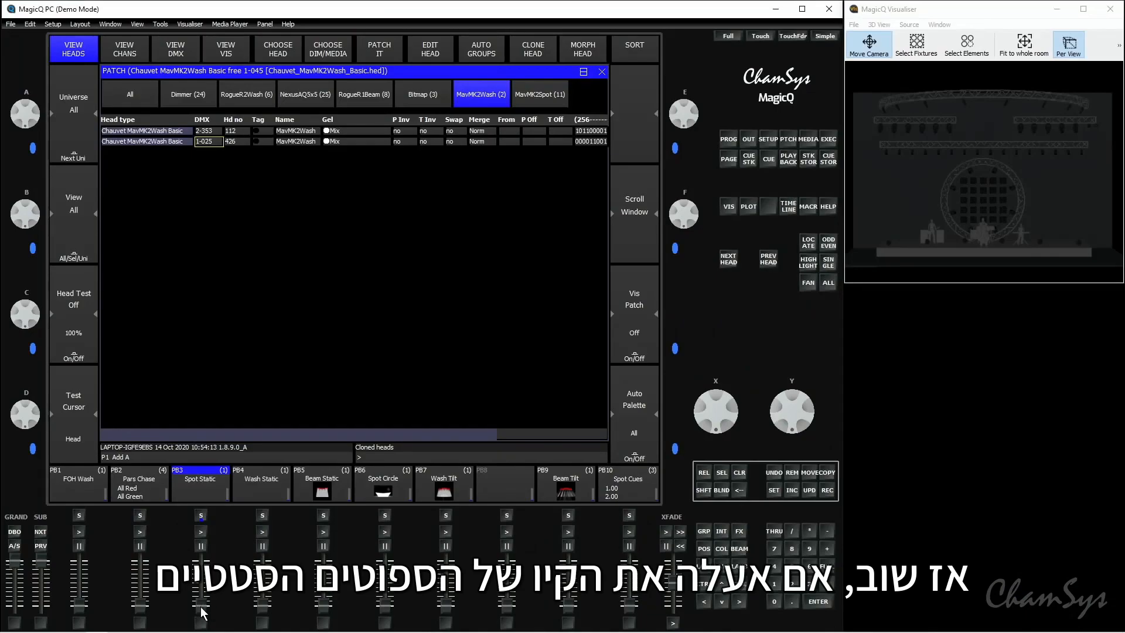
pyautogui.moveTo(201, 613); pyautogui.dragTo(197, 564)
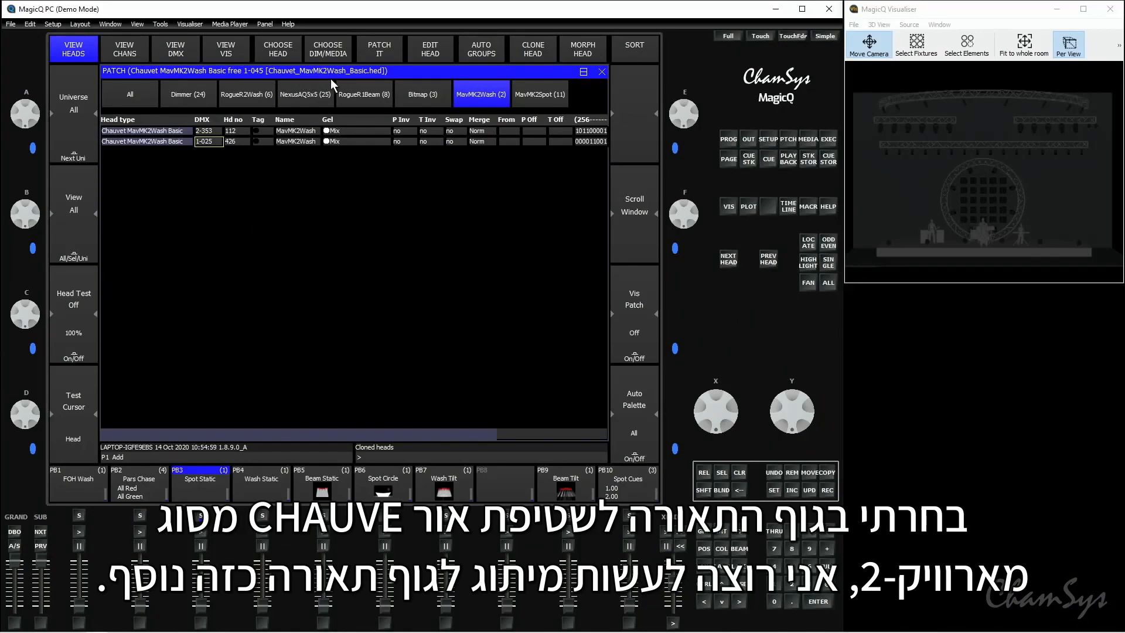
# Step: Patch 1 additional MavMK2Wash Basic head, then raise and lower the Spot Static playback to test it
pyautogui.click(393, 57)
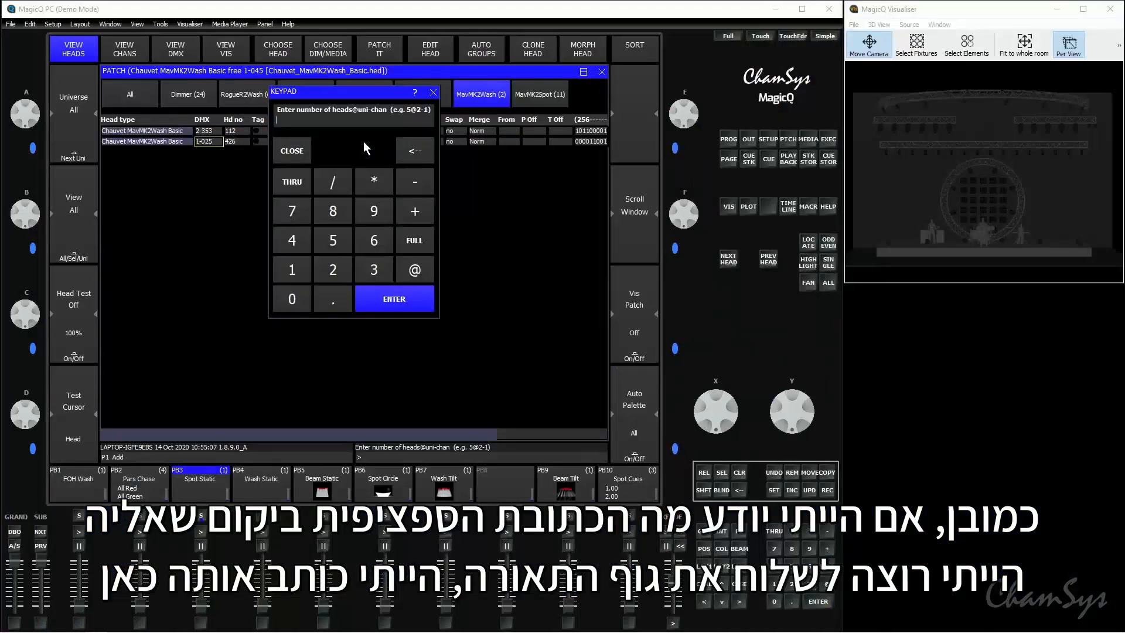
pyautogui.click(304, 270)
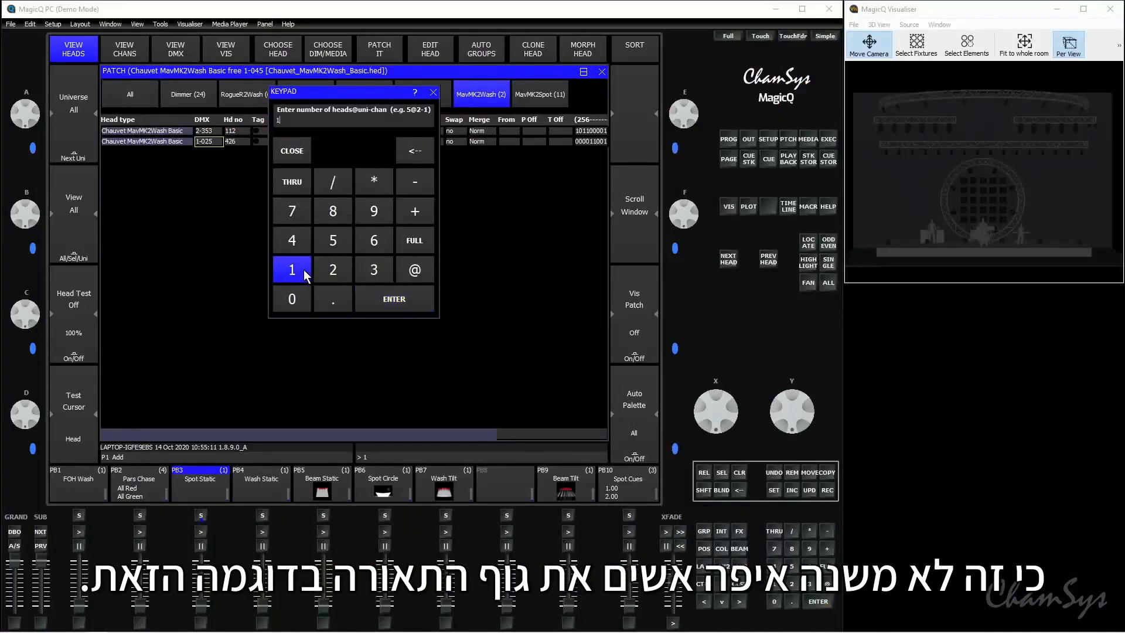
pyautogui.click(417, 302)
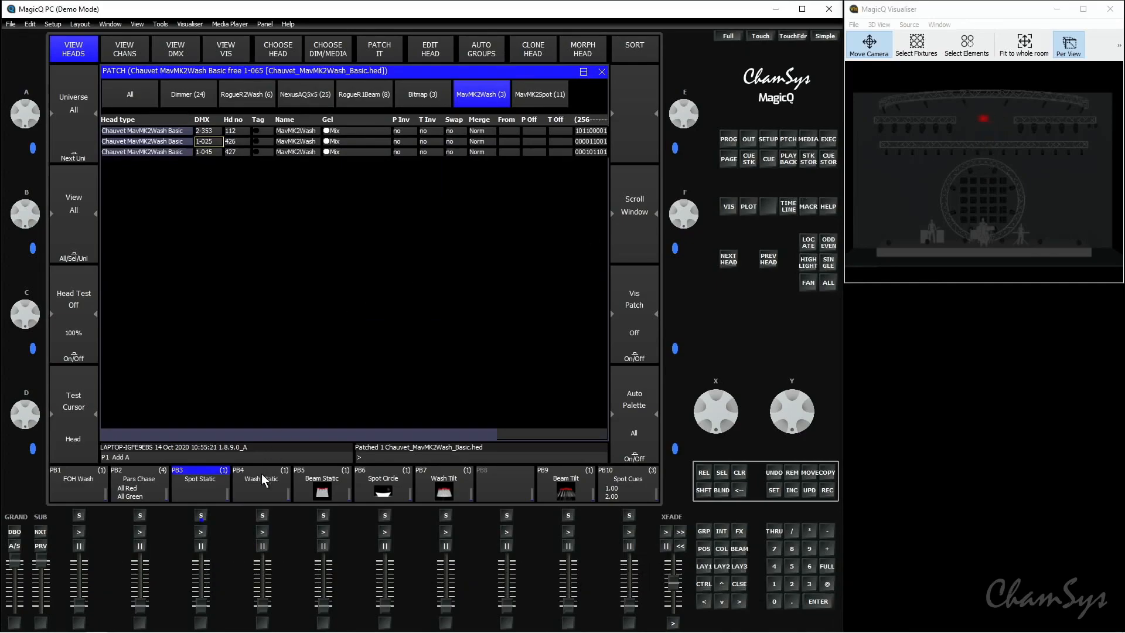
pyautogui.moveTo(202, 614); pyautogui.dragTo(212, 554)
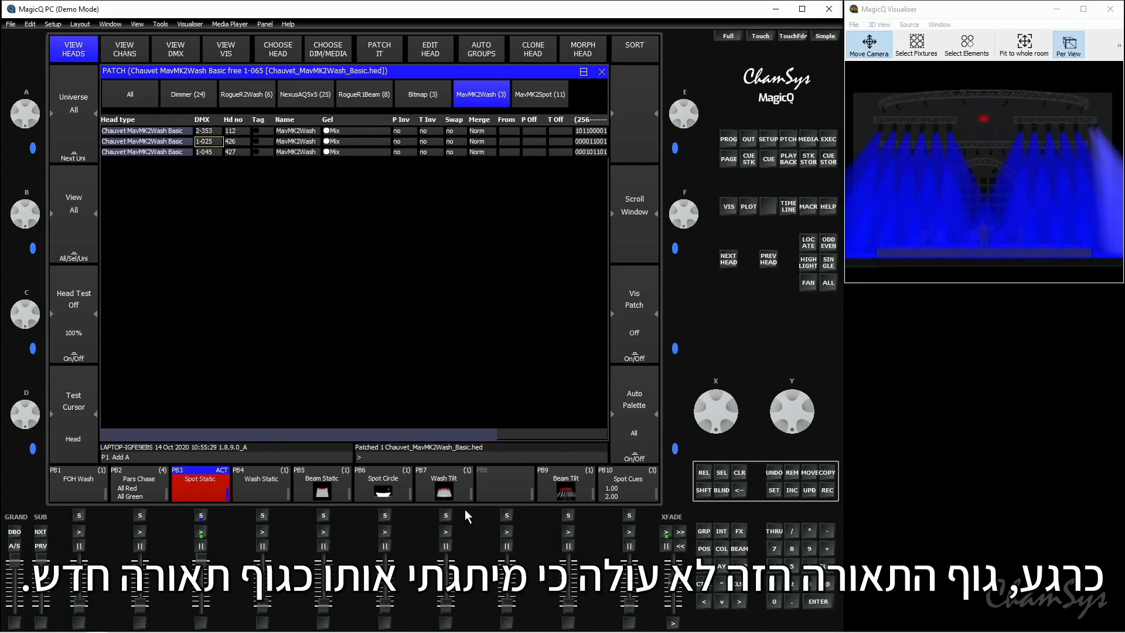
pyautogui.moveTo(208, 561); pyautogui.dragTo(209, 627)
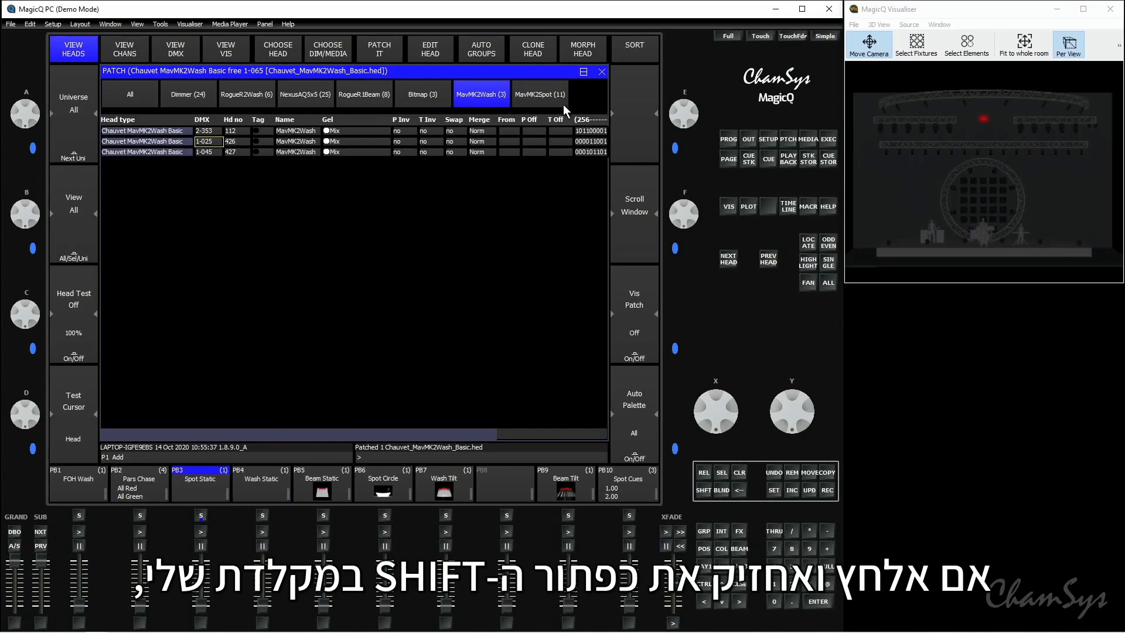
# Step: Copy the head programming from MavMK2Wash head 426 to head 427 and test it with the Spot Static playback
pyautogui.press('shift')
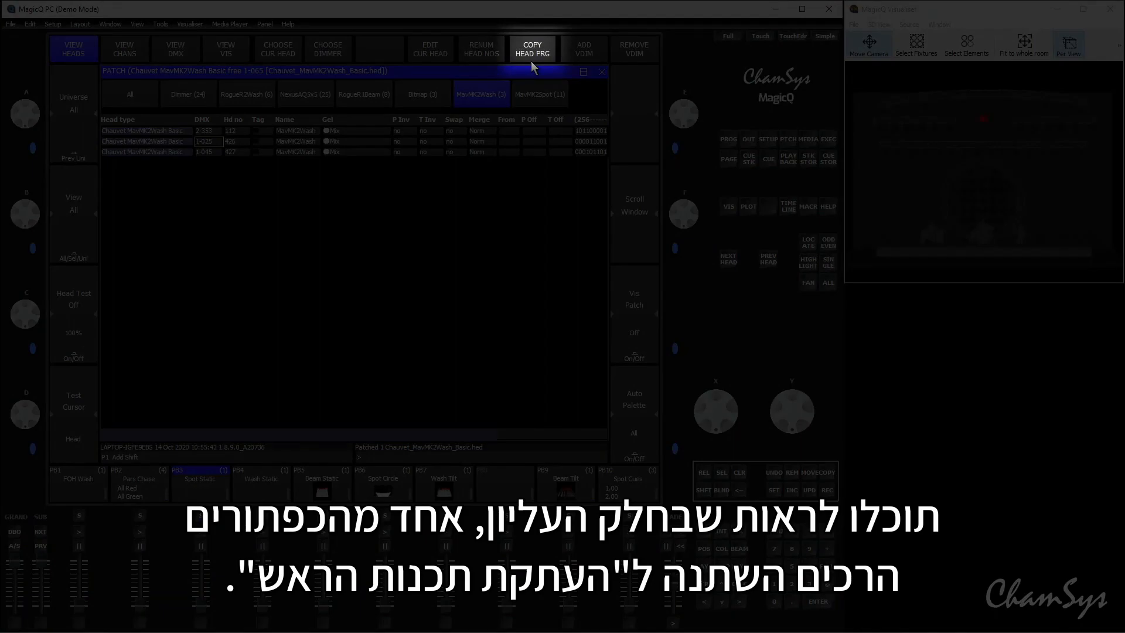
pyautogui.click(530, 56)
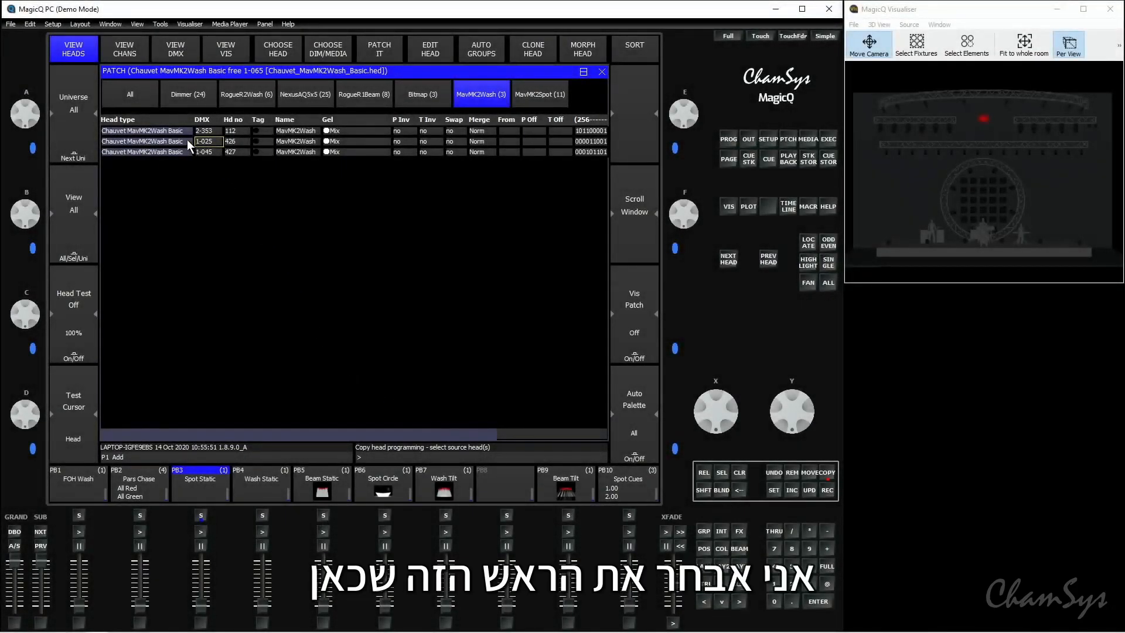
pyautogui.click(187, 141)
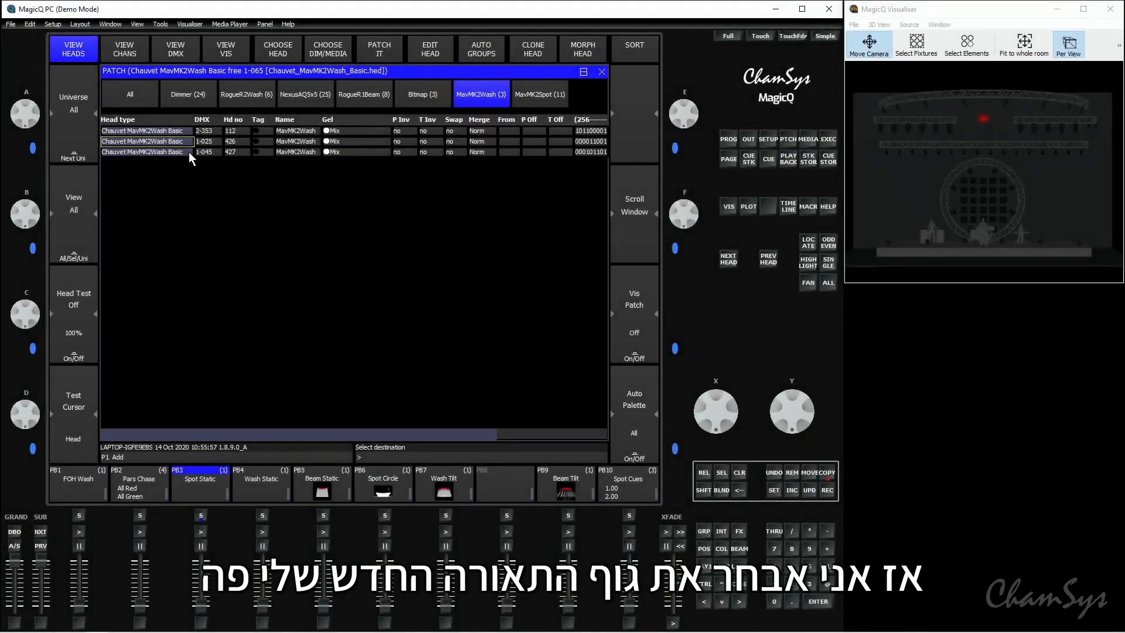
pyautogui.click(188, 152)
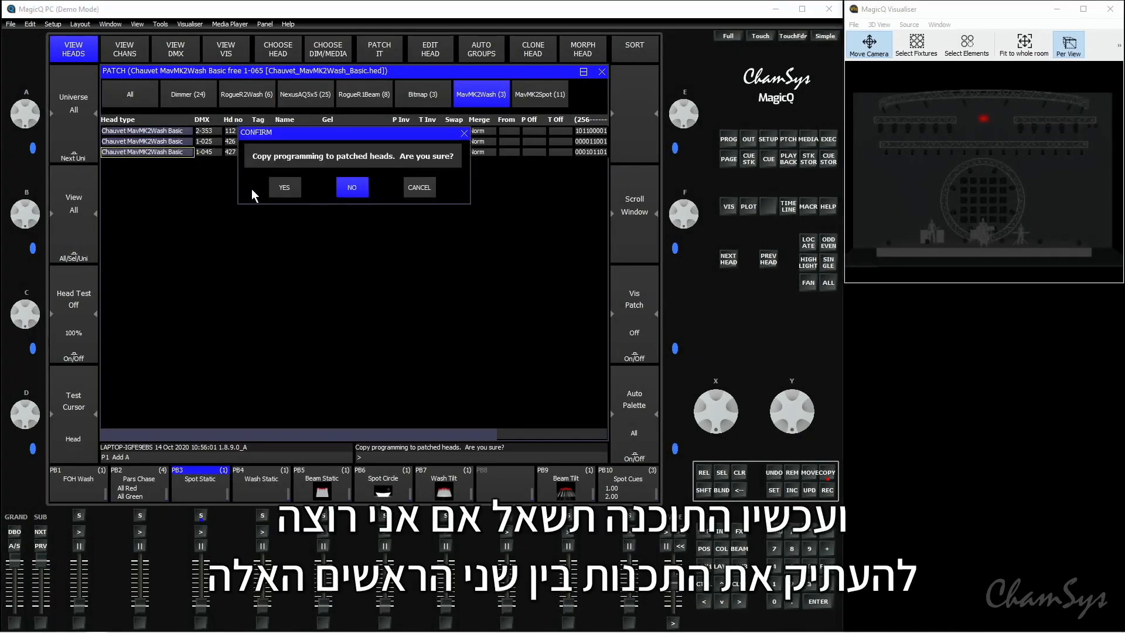
pyautogui.click(291, 192)
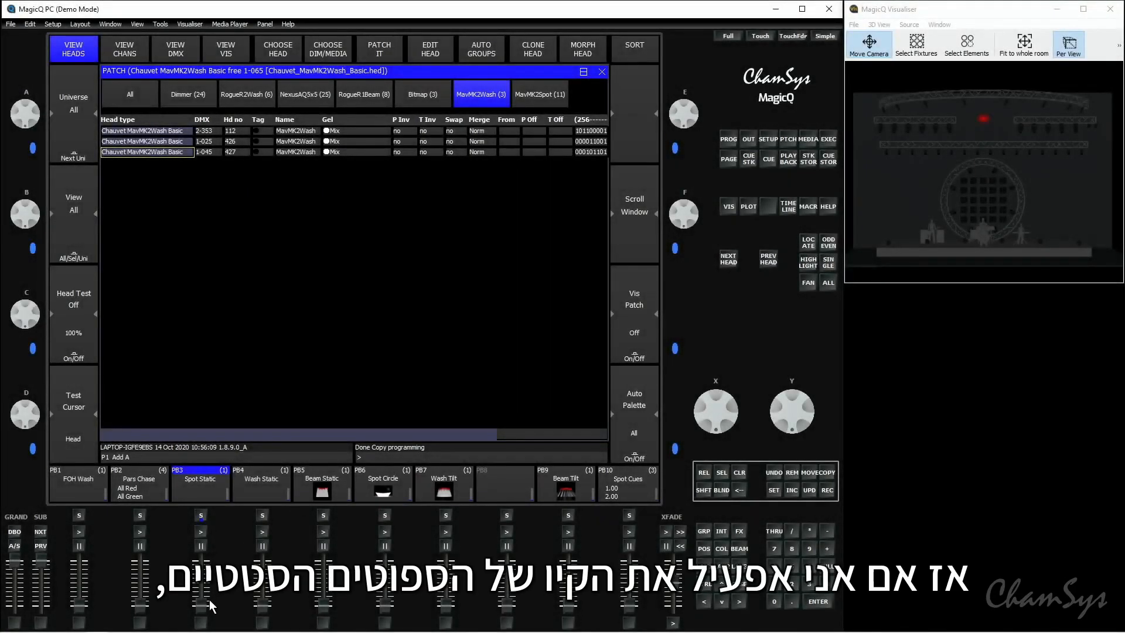
pyautogui.moveTo(205, 606); pyautogui.dragTo(212, 553)
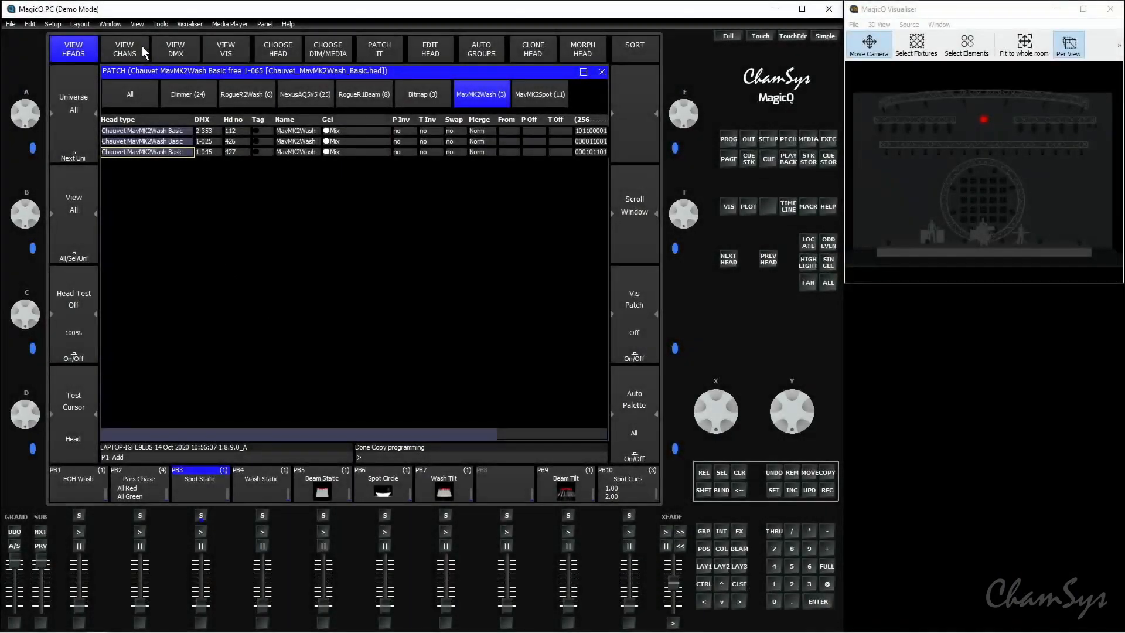
# Step: Examine the patched channels of universes 2 and 1 in the channel view, and try out the FOH Wash playback
pyautogui.click(142, 46)
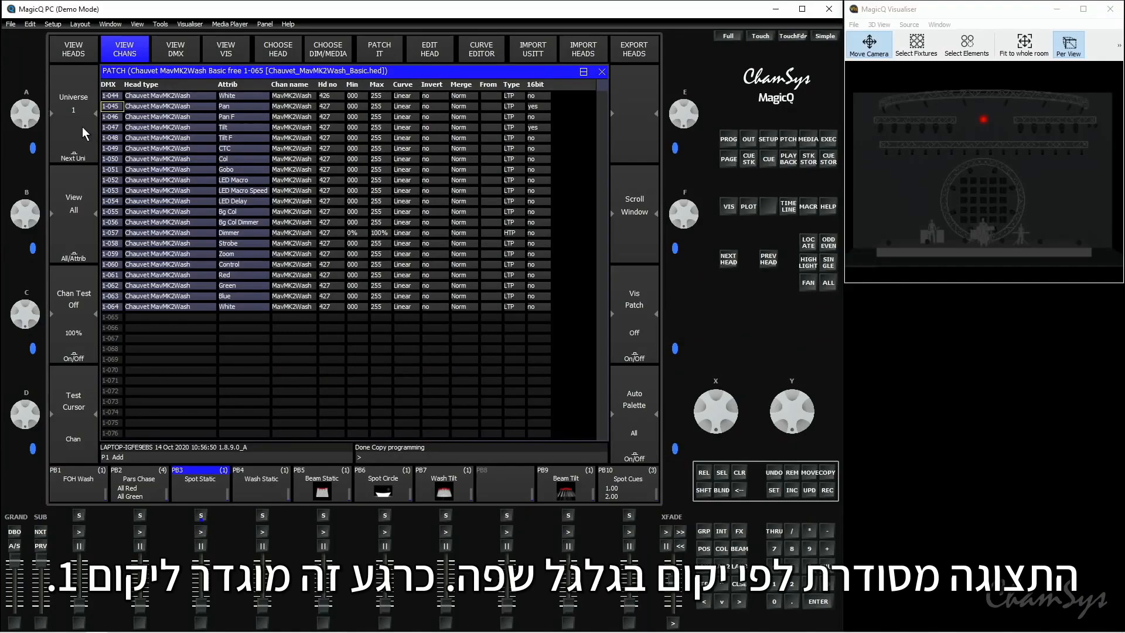
pyautogui.click(83, 127)
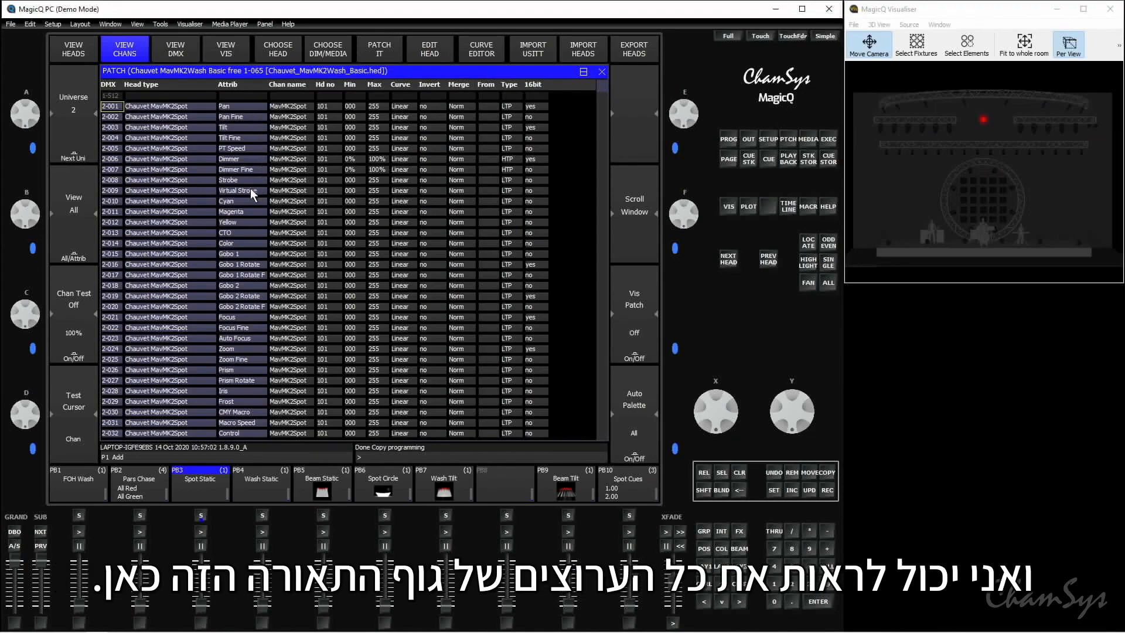
pyautogui.click(89, 96)
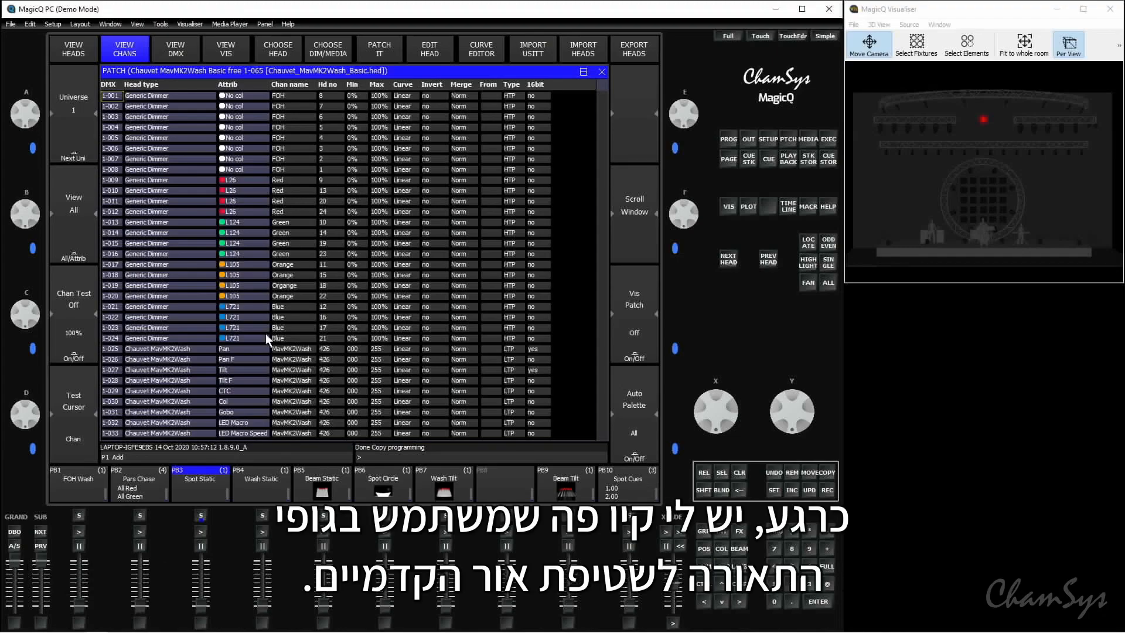
pyautogui.moveTo(83, 609)
pyautogui.mouseDown()
pyautogui.moveTo(89, 553)
pyautogui.moveTo(98, 620)
pyautogui.mouseUp()
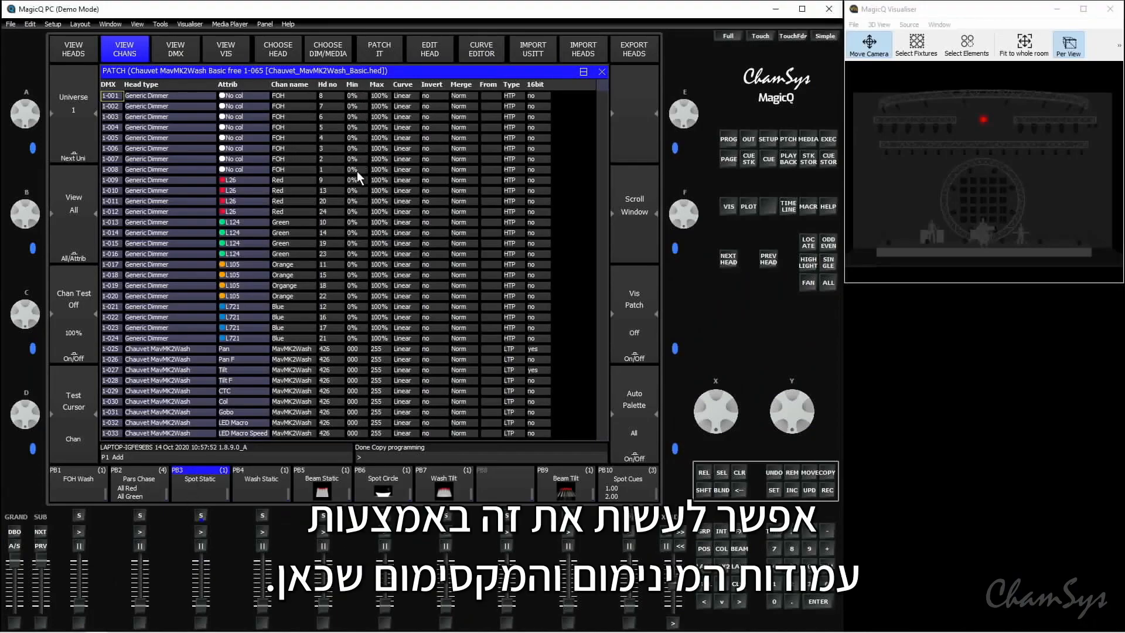
# Step: Limit the eight FOH dimmers to a 10% minimum and 80% maximum, and test the range with the FOH Wash playback
pyautogui.click(361, 97)
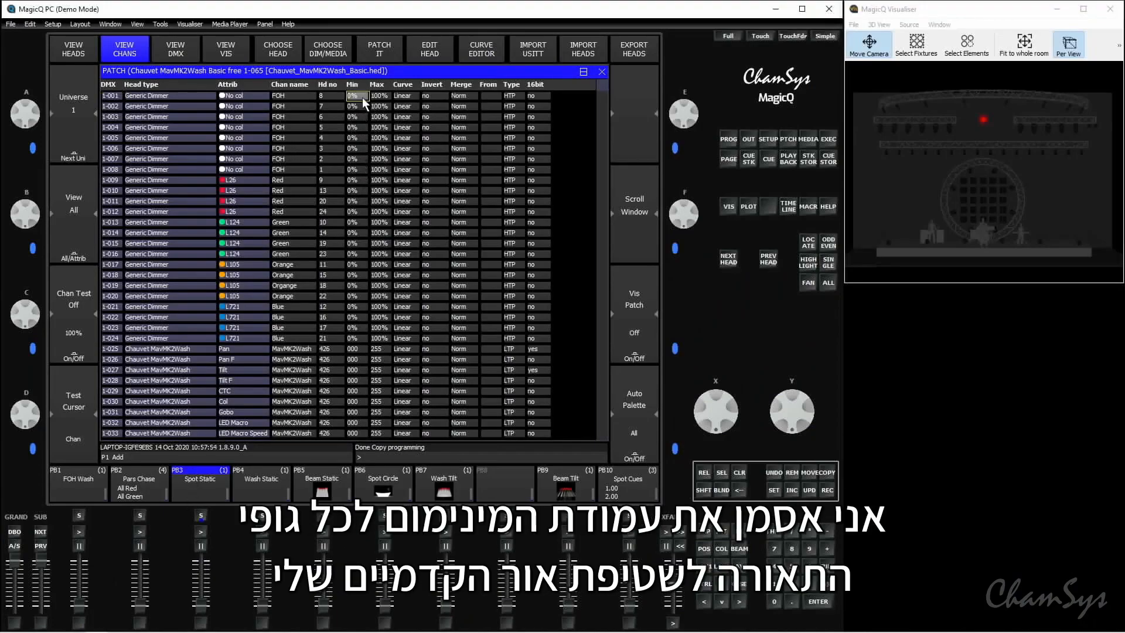
pyautogui.moveTo(367, 136); pyautogui.dragTo(363, 174)
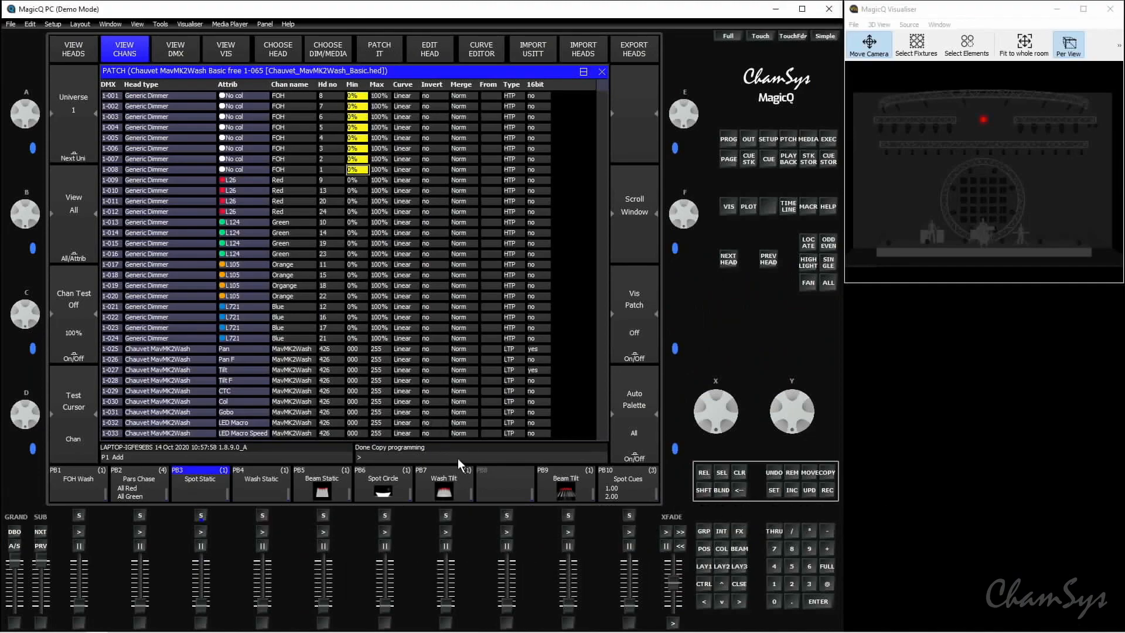
pyautogui.write('10')
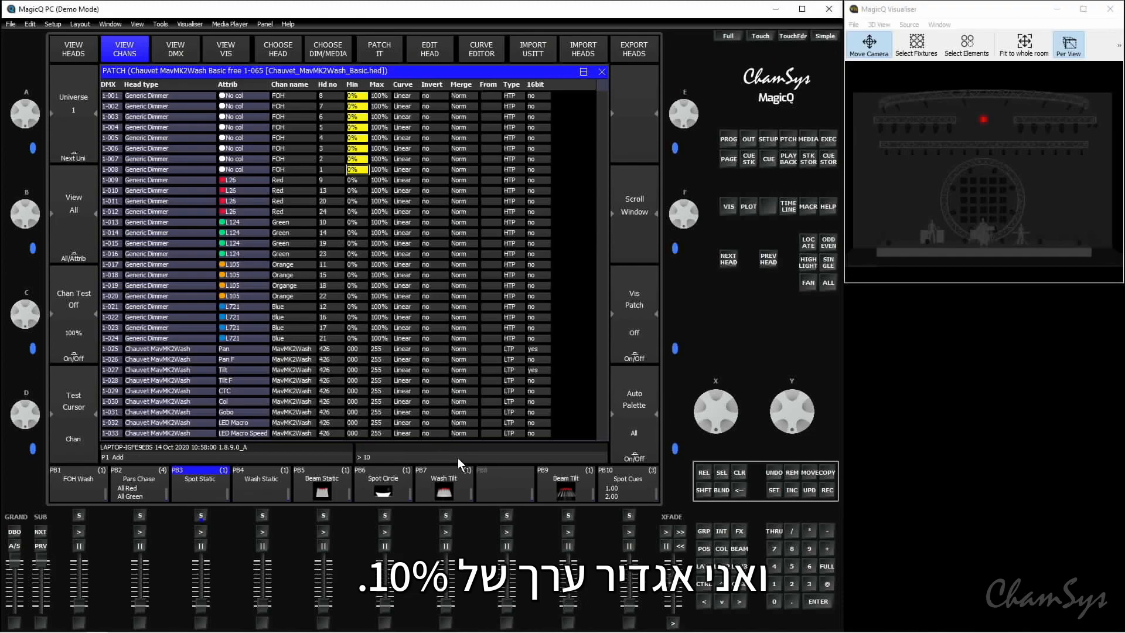
pyautogui.press('Return')
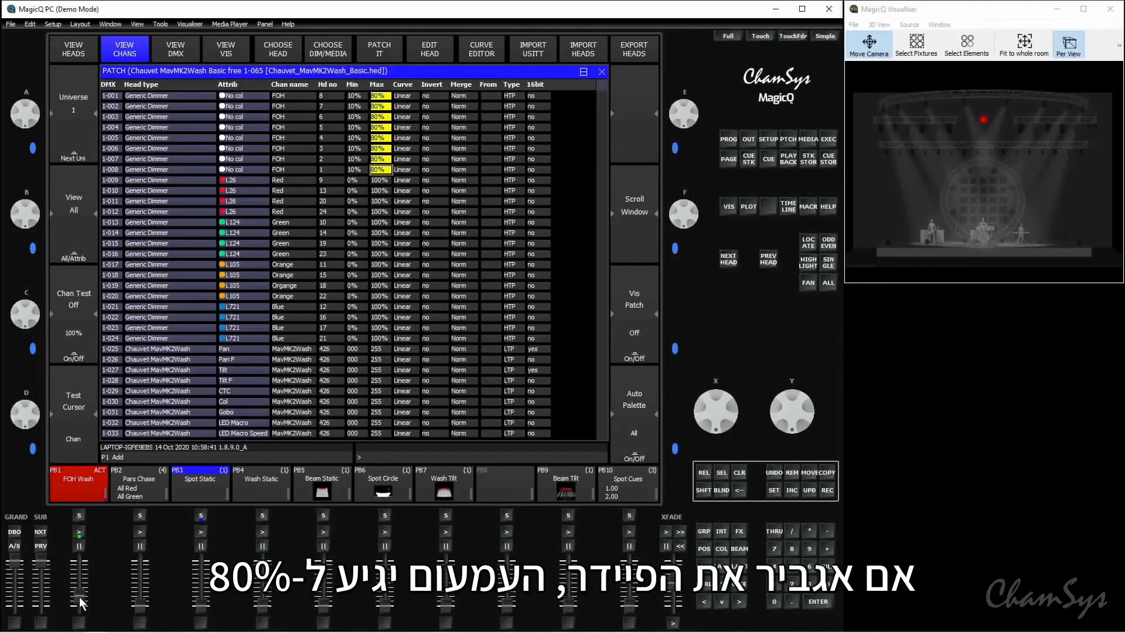
pyautogui.moveTo(81, 602); pyautogui.dragTo(80, 577)
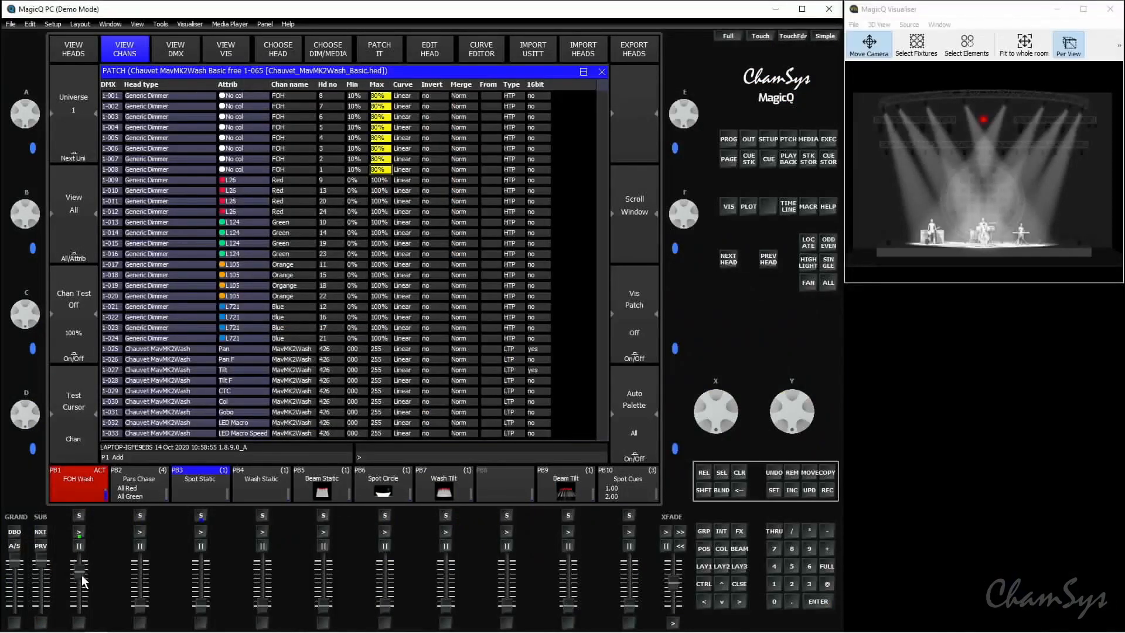
pyautogui.moveTo(82, 575); pyautogui.dragTo(87, 618)
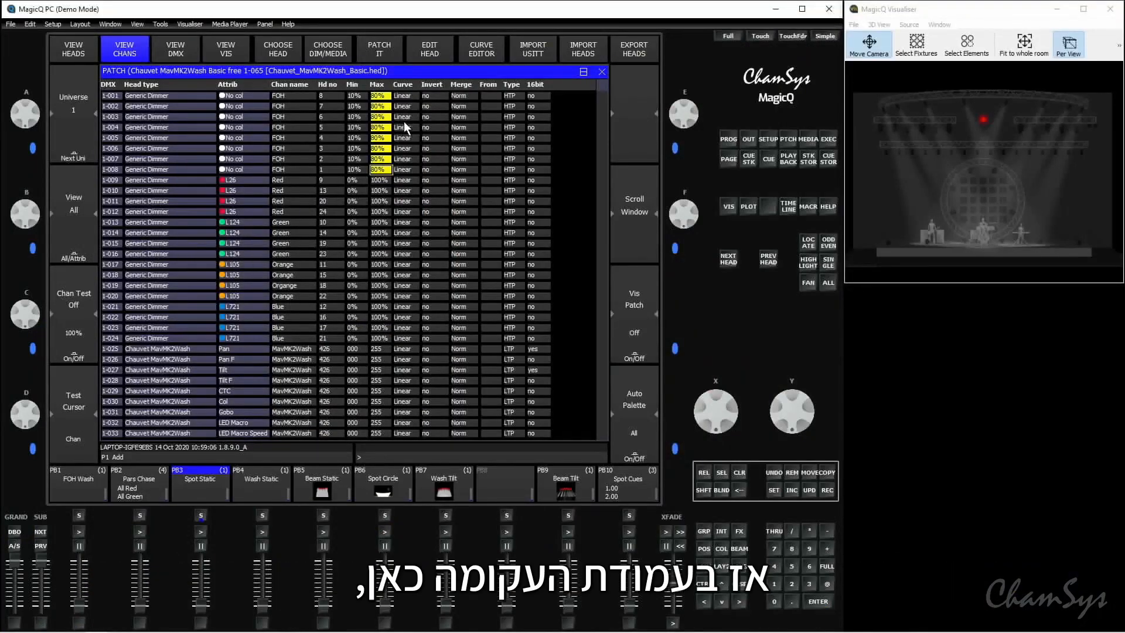
# Step: Set the curve of the eight FOH dimmer channels to Limit
pyautogui.click(405, 98)
pyautogui.moveTo(410, 134); pyautogui.dragTo(410, 171)
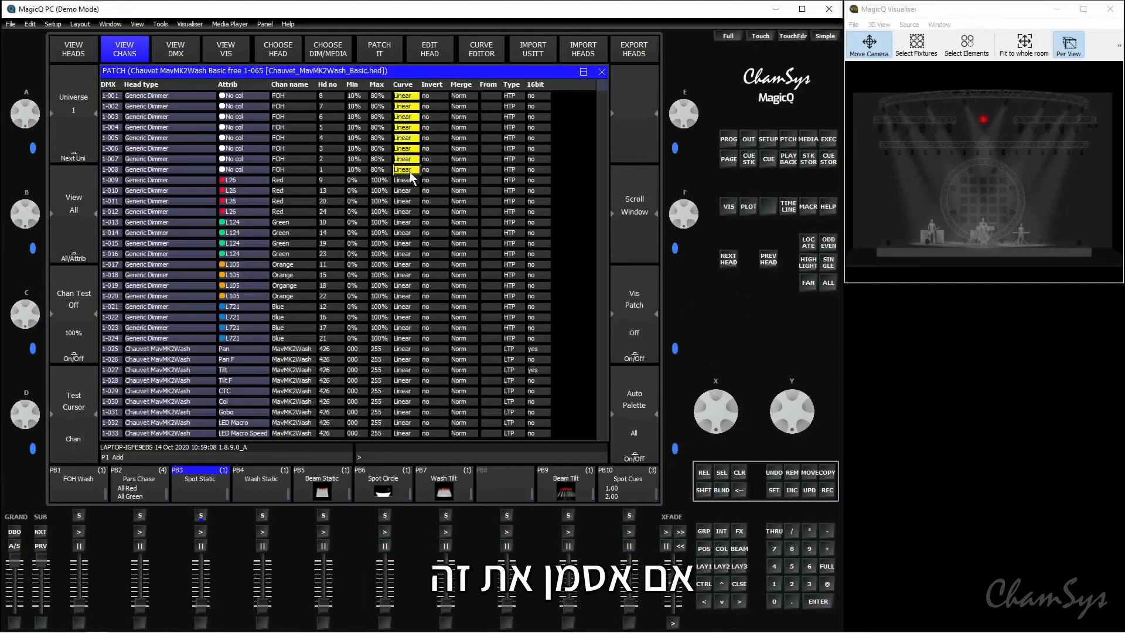
pyautogui.click(428, 453)
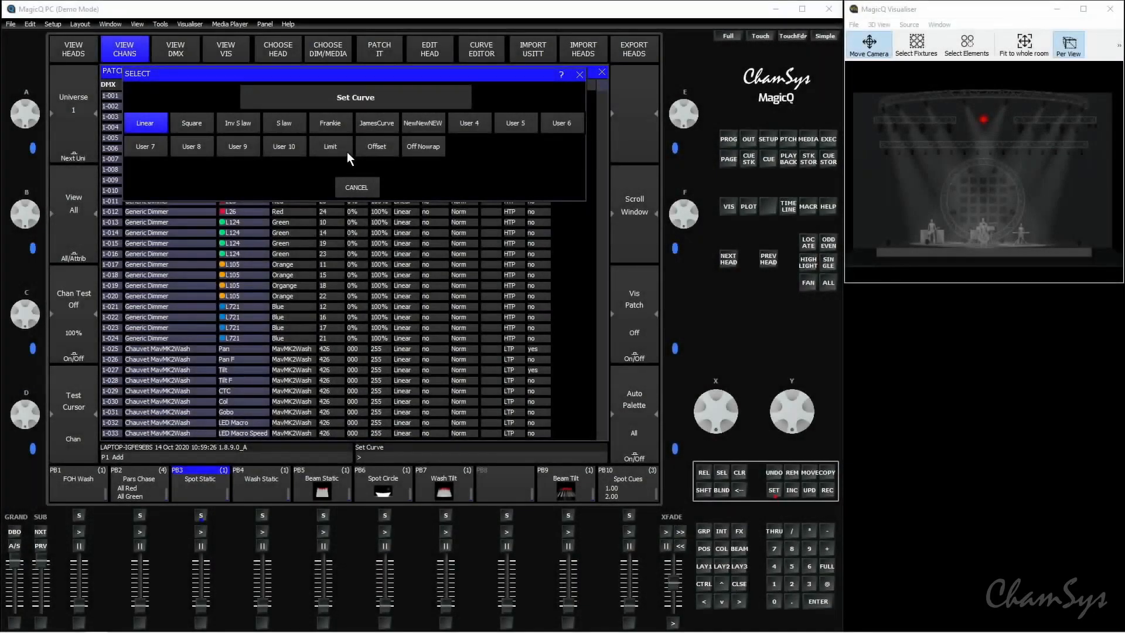
pyautogui.click(346, 152)
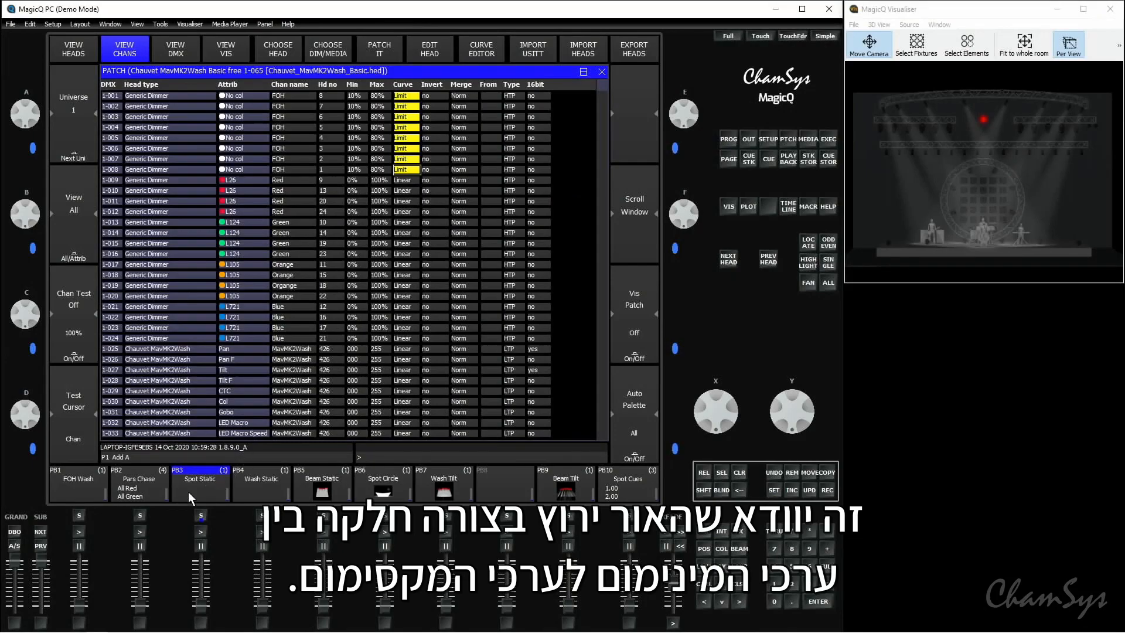